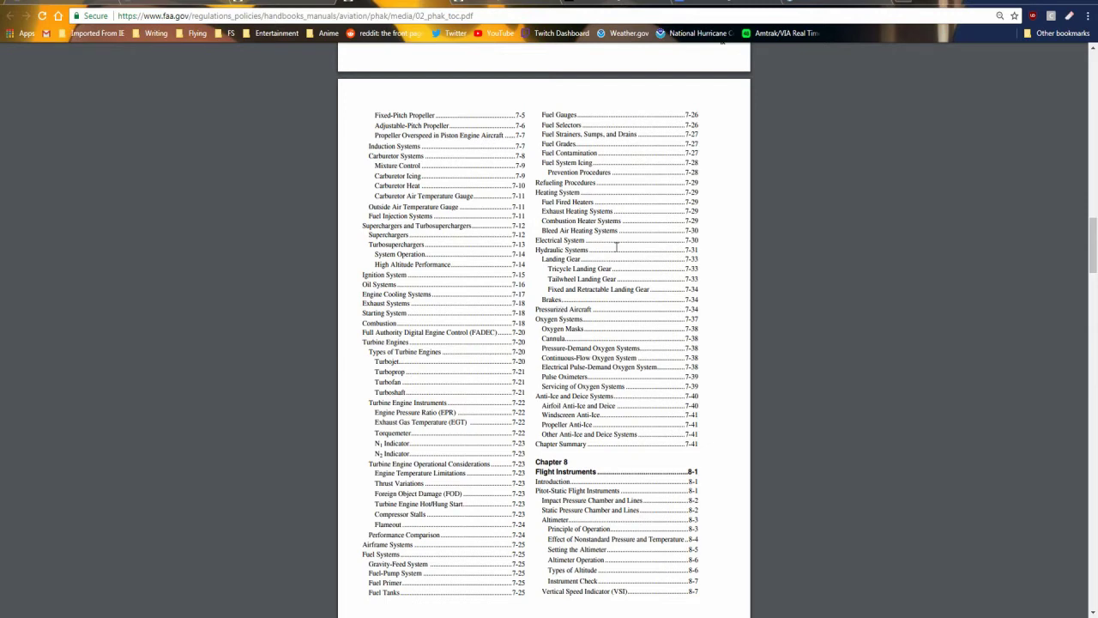
- Read the Chapter 7 PDF through to fuel injection on page 11, then return to the FAA homepage
{"action": "scroll", "coordinate": [515, 214], "scroll_direction": "down", "scroll_amount": 2}
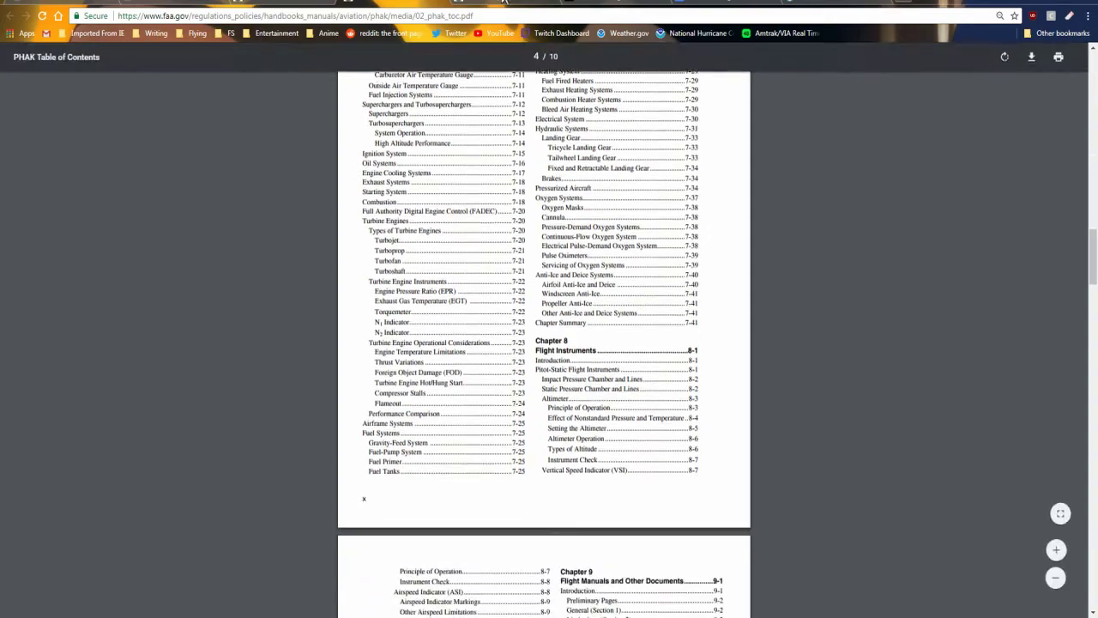
{"action": "left_click", "coordinate": [482, 280]}
{"action": "scroll", "coordinate": [483, 281], "scroll_direction": "down", "scroll_amount": 3}
{"action": "scroll", "coordinate": [491, 289], "scroll_direction": "down", "scroll_amount": 15}
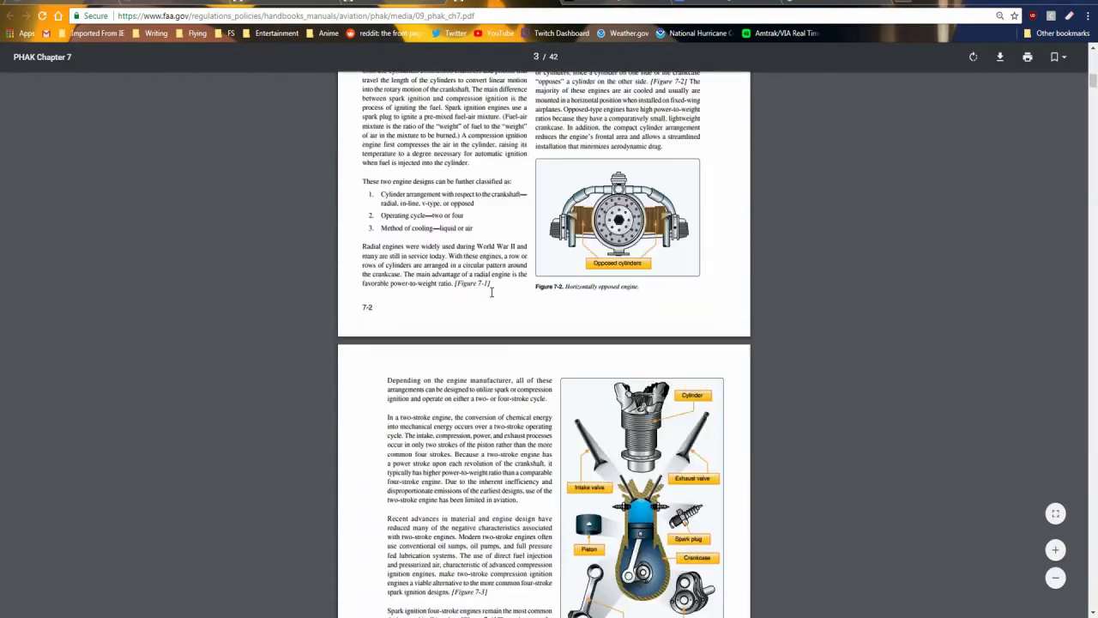
{"action": "scroll", "coordinate": [488, 334], "scroll_direction": "down", "scroll_amount": 8}
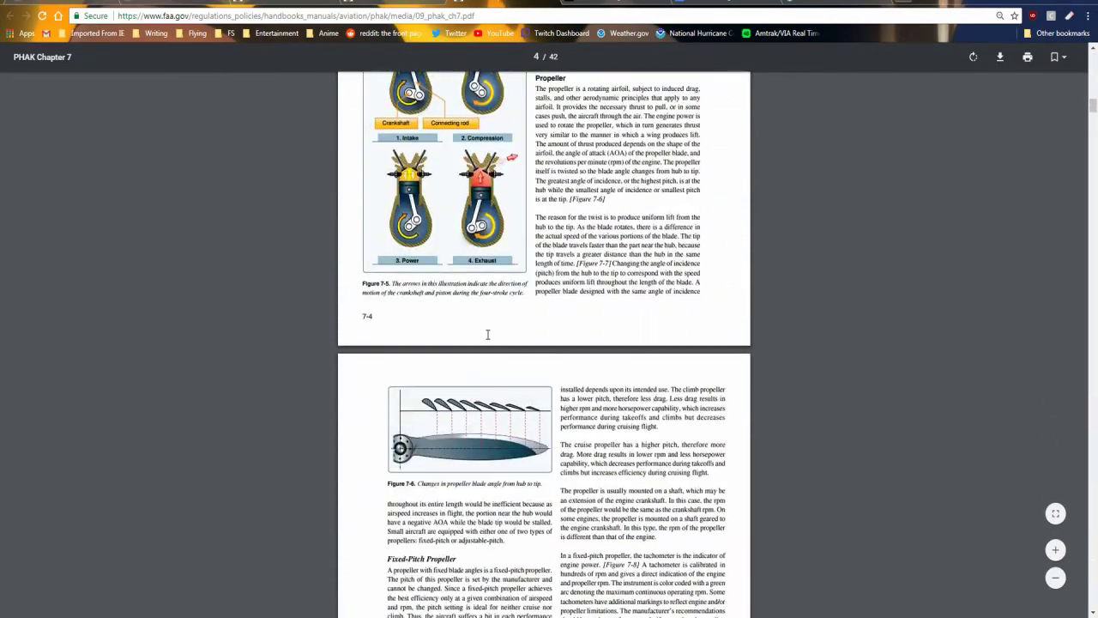
{"action": "scroll", "coordinate": [487, 339], "scroll_direction": "down", "scroll_amount": 1}
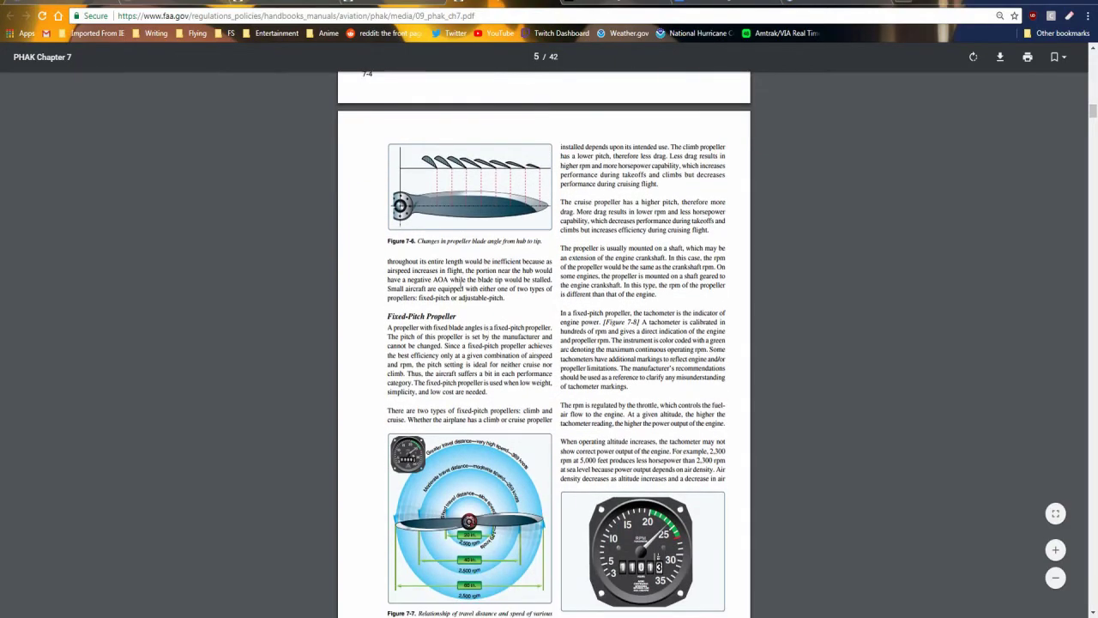
{"action": "scroll", "coordinate": [431, 247], "scroll_direction": "down", "scroll_amount": 7}
{"action": "scroll", "coordinate": [434, 257], "scroll_direction": "down", "scroll_amount": 20}
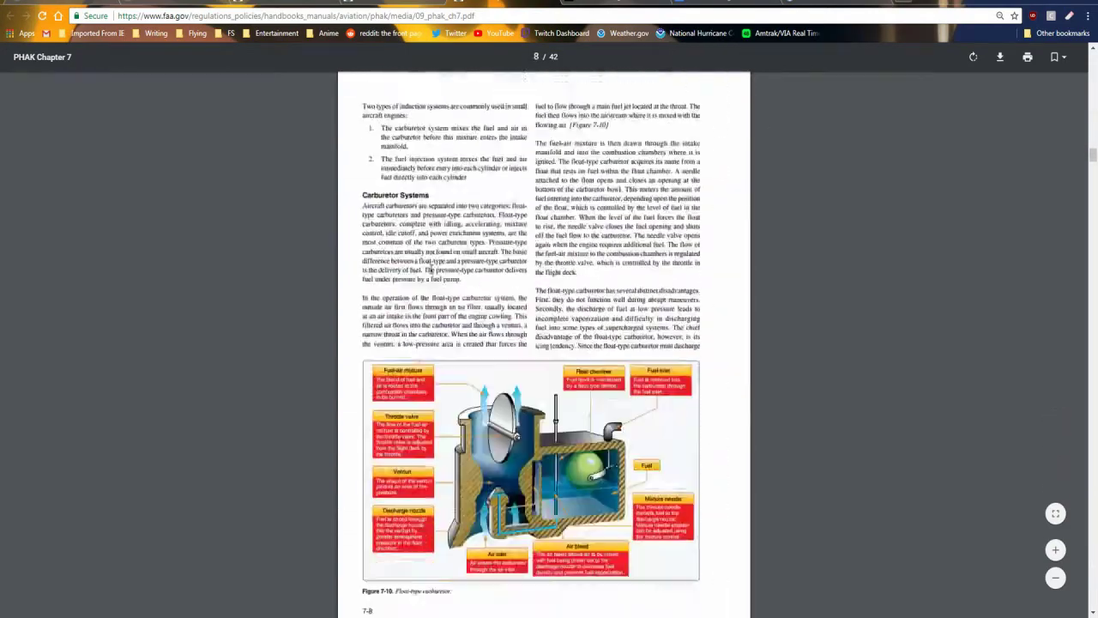
{"action": "scroll", "coordinate": [433, 281], "scroll_direction": "down", "scroll_amount": 14}
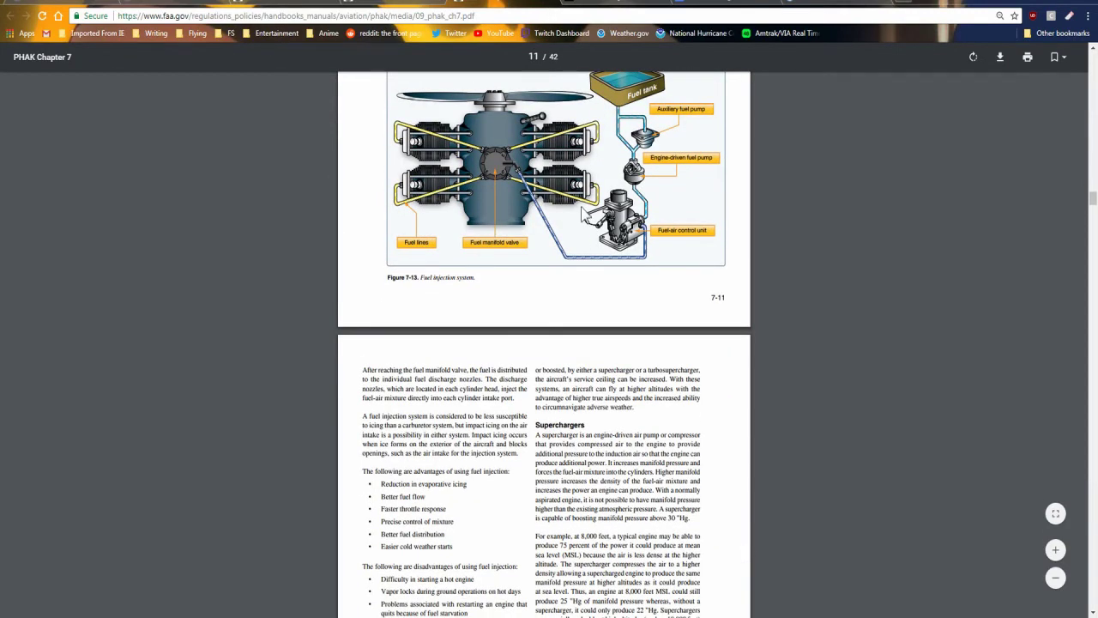
{"action": "key", "text": "alt+Left"}
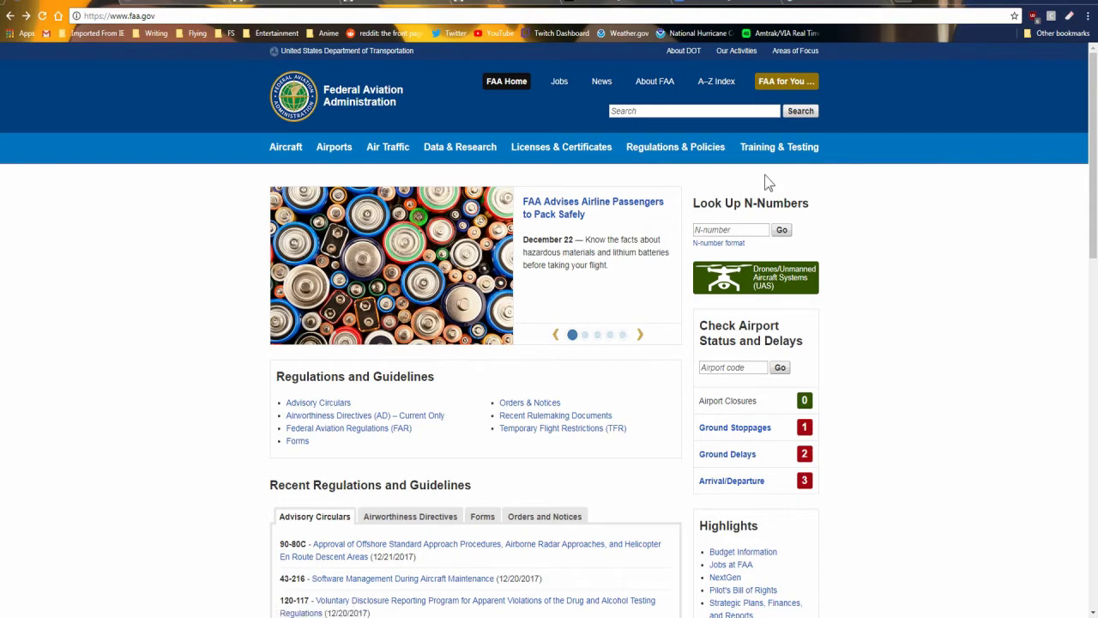
- Go to the FAA's aviation handbooks list under Regulations & Policies > Handbooks & Manuals
{"action": "mouse_move", "coordinate": [679, 152]}
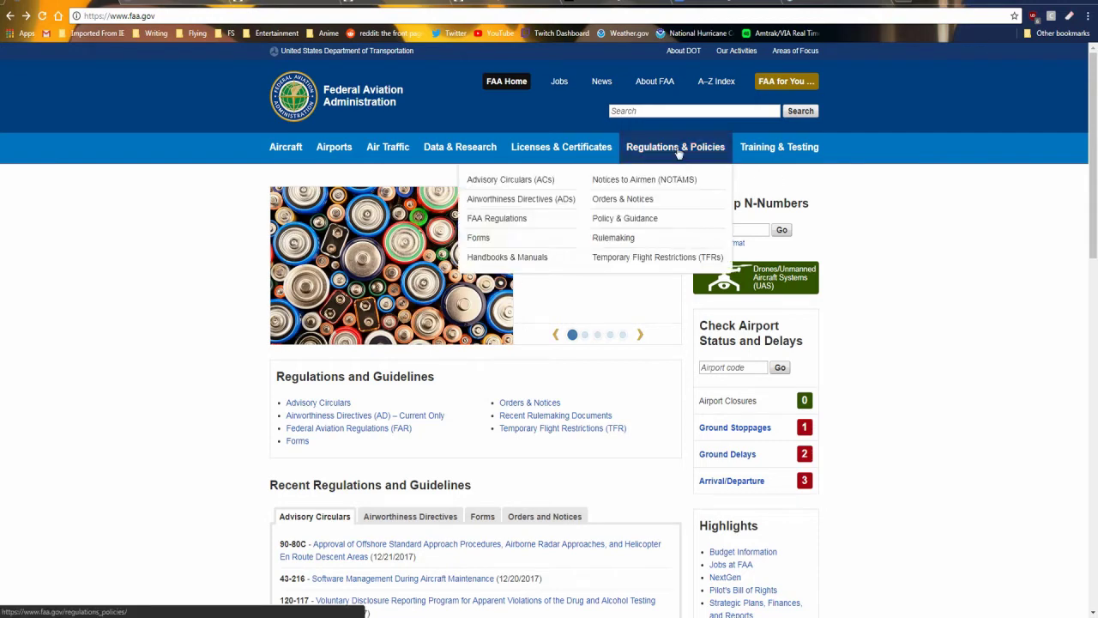
{"action": "left_click", "coordinate": [481, 267]}
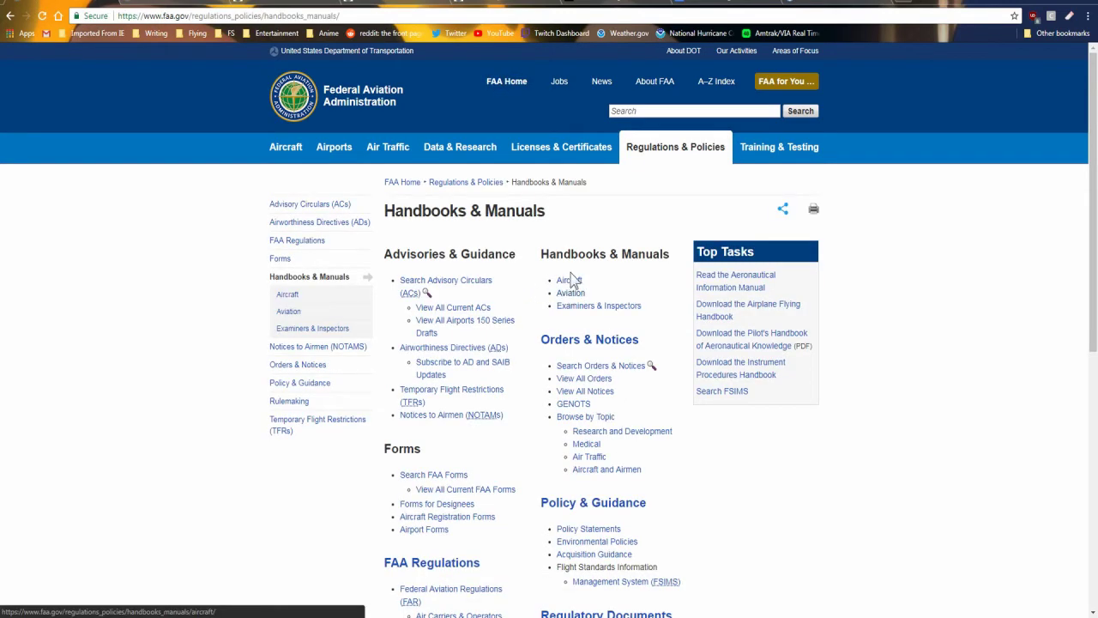
{"action": "left_click", "coordinate": [570, 293]}
- Find the Pilot's Handbook of Aeronautical Knowledge and open its Front Matter PDF
{"action": "scroll", "coordinate": [515, 356], "scroll_direction": "down", "scroll_amount": 2}
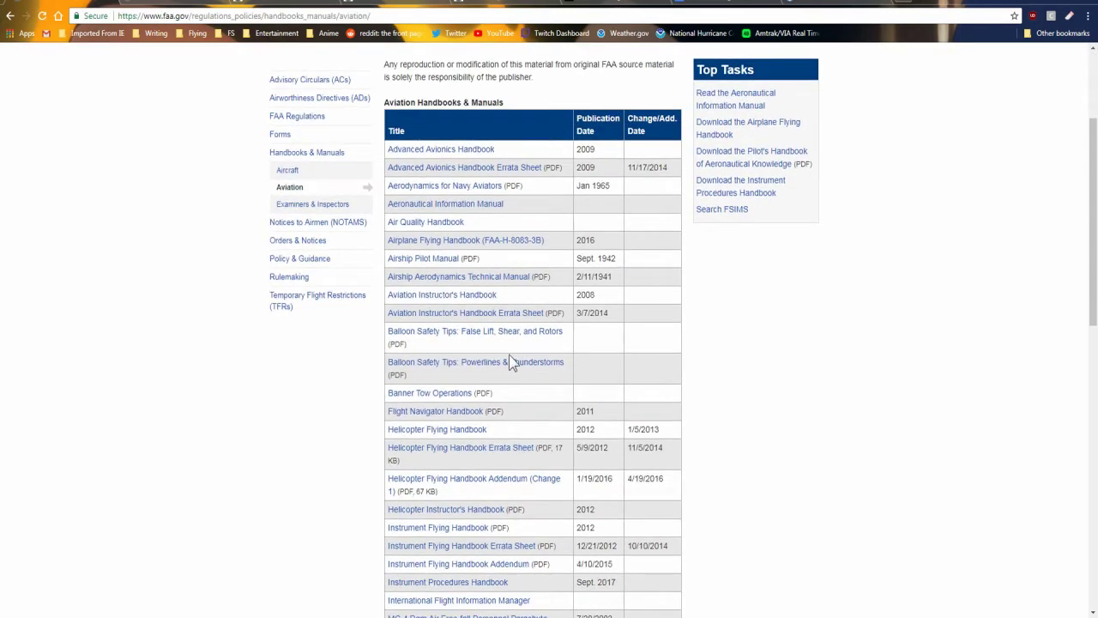
{"action": "scroll", "coordinate": [510, 358], "scroll_direction": "down", "scroll_amount": 3}
{"action": "scroll", "coordinate": [426, 403], "scroll_direction": "down", "scroll_amount": 1}
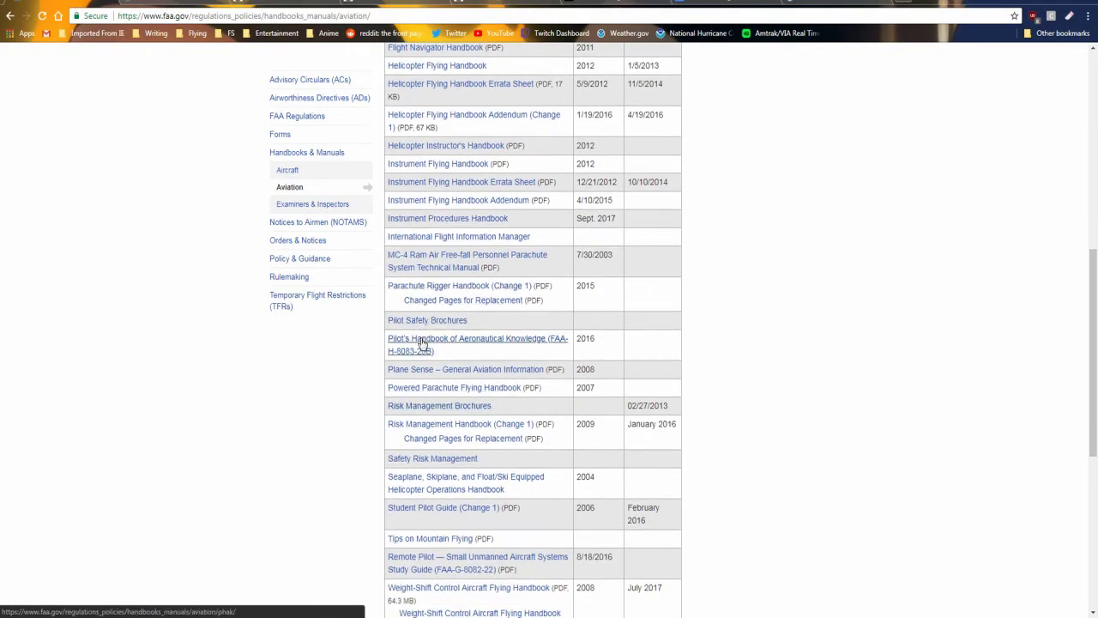
{"action": "scroll", "coordinate": [573, 343], "scroll_direction": "up", "scroll_amount": 3}
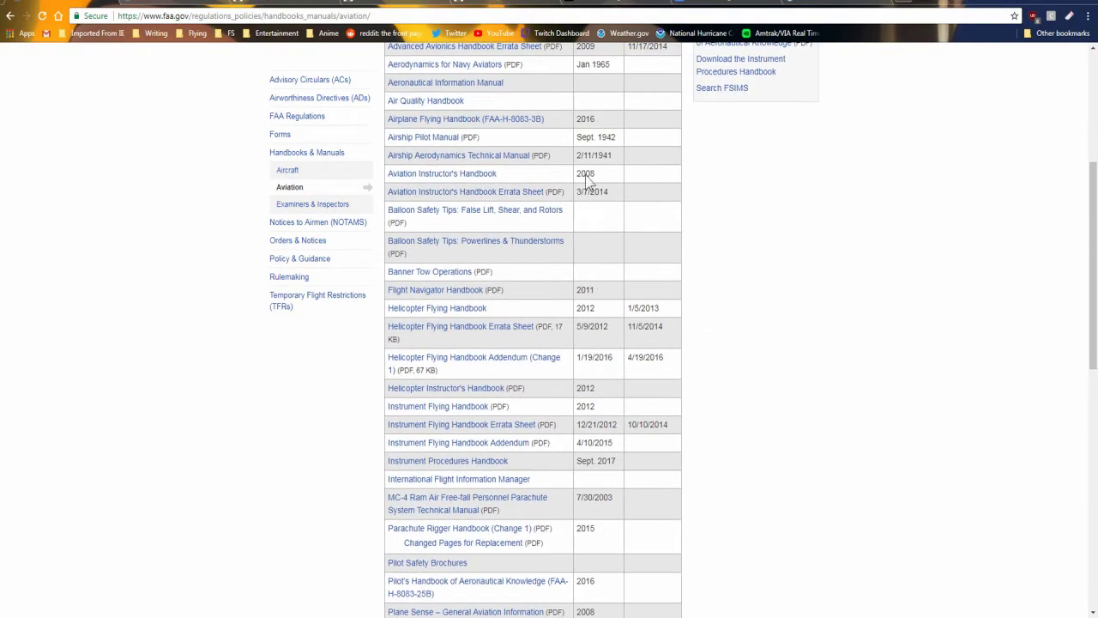
{"action": "scroll", "coordinate": [589, 163], "scroll_direction": "up", "scroll_amount": 2}
{"action": "scroll", "coordinate": [649, 189], "scroll_direction": "down", "scroll_amount": 1}
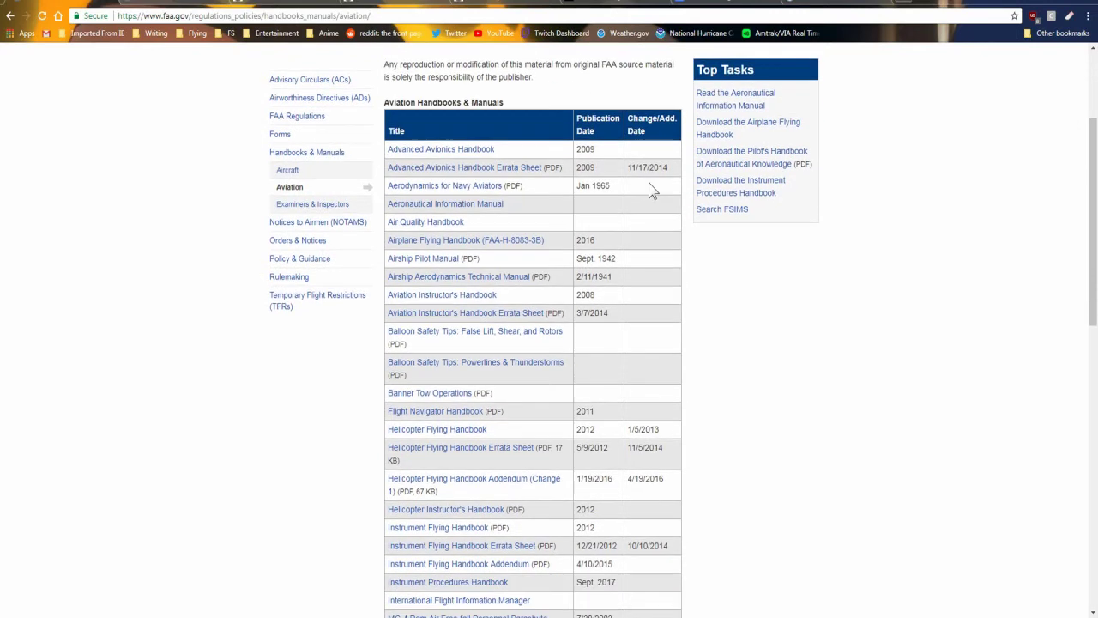
{"action": "scroll", "coordinate": [647, 187], "scroll_direction": "down", "scroll_amount": 2}
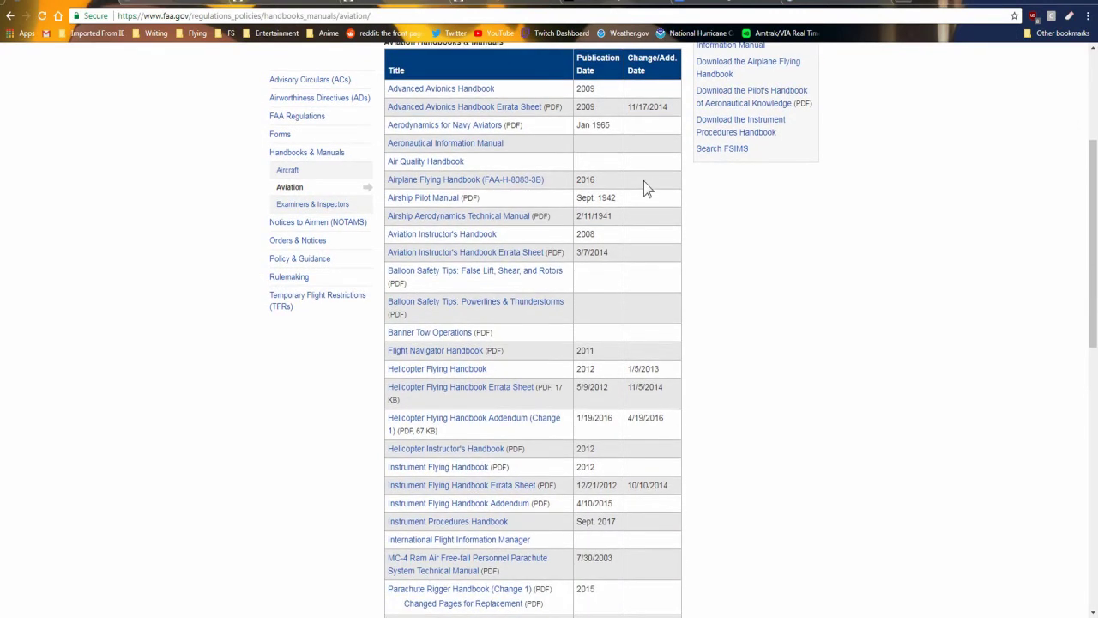
{"action": "scroll", "coordinate": [643, 383], "scroll_direction": "down", "scroll_amount": 2}
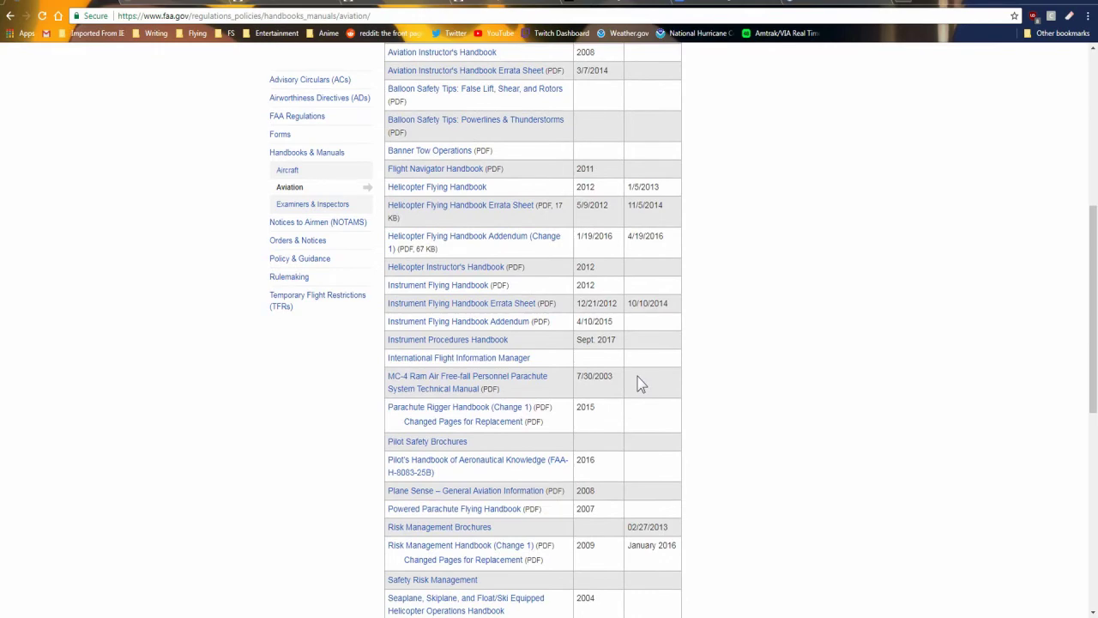
{"action": "left_click", "coordinate": [431, 464]}
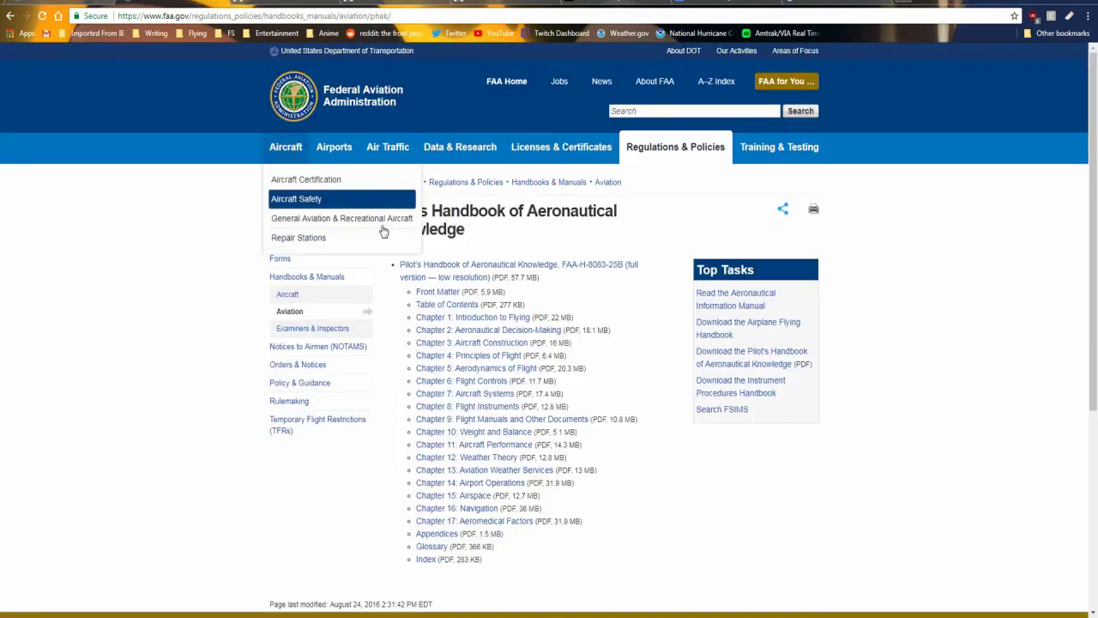
{"action": "left_click", "coordinate": [438, 292]}
- Return to the Chapter 7 PDF and review turbocharger Figures 7-14 and 7-15
{"action": "scroll", "coordinate": [603, 416], "scroll_direction": "down", "scroll_amount": 4}
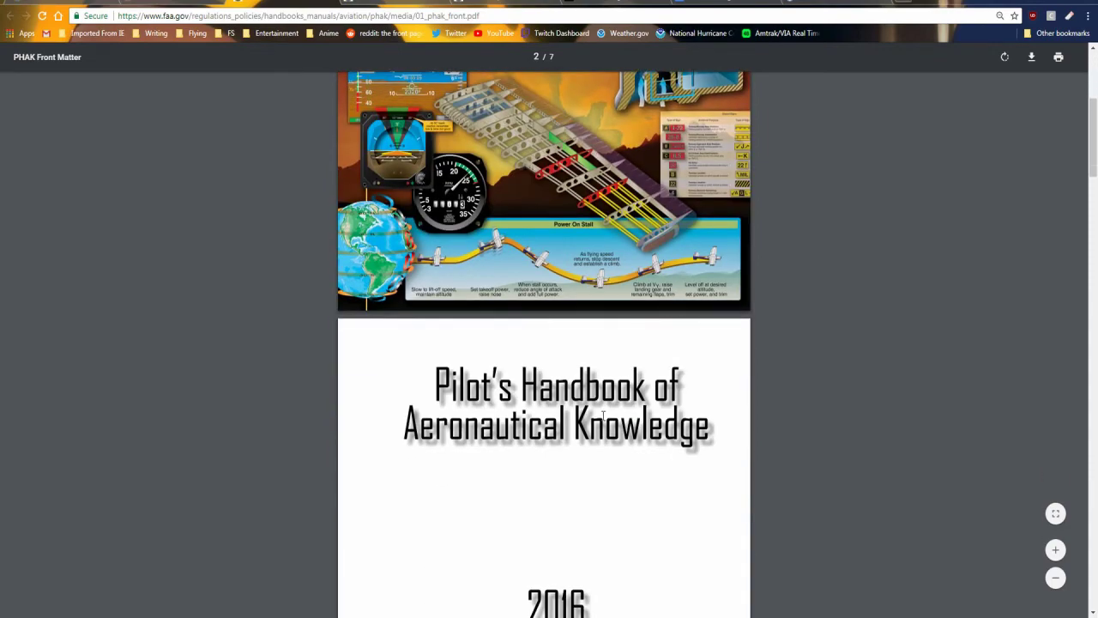
{"action": "scroll", "coordinate": [593, 409], "scroll_direction": "up", "scroll_amount": 5}
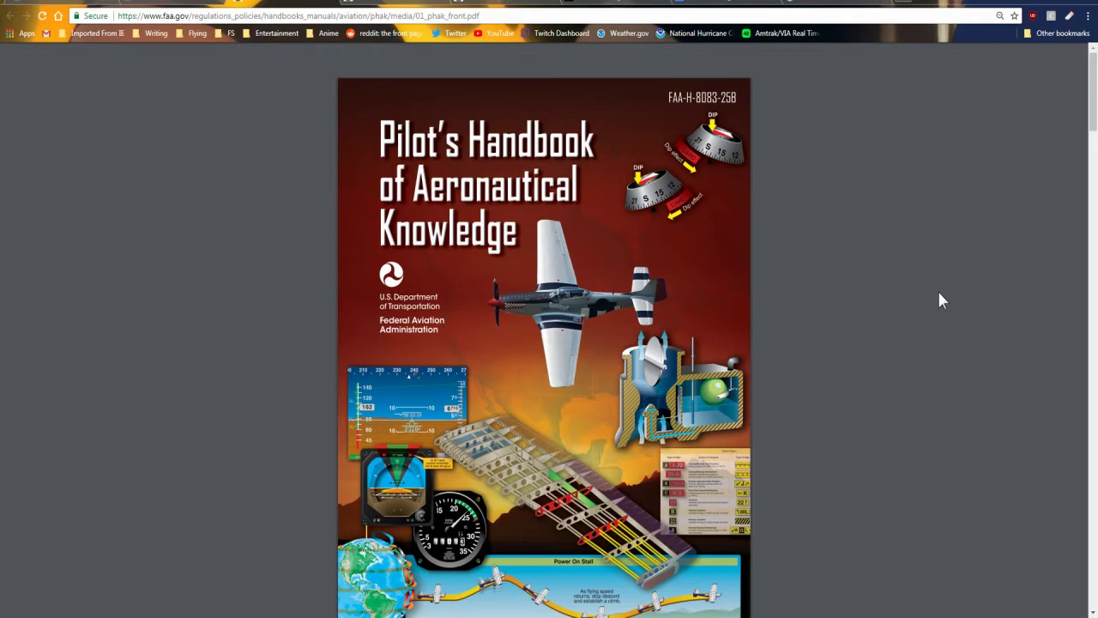
{"action": "scroll", "coordinate": [912, 280], "scroll_direction": "down", "scroll_amount": 3}
{"action": "left_click", "coordinate": [373, 2]}
{"action": "left_click", "coordinate": [502, 6]}
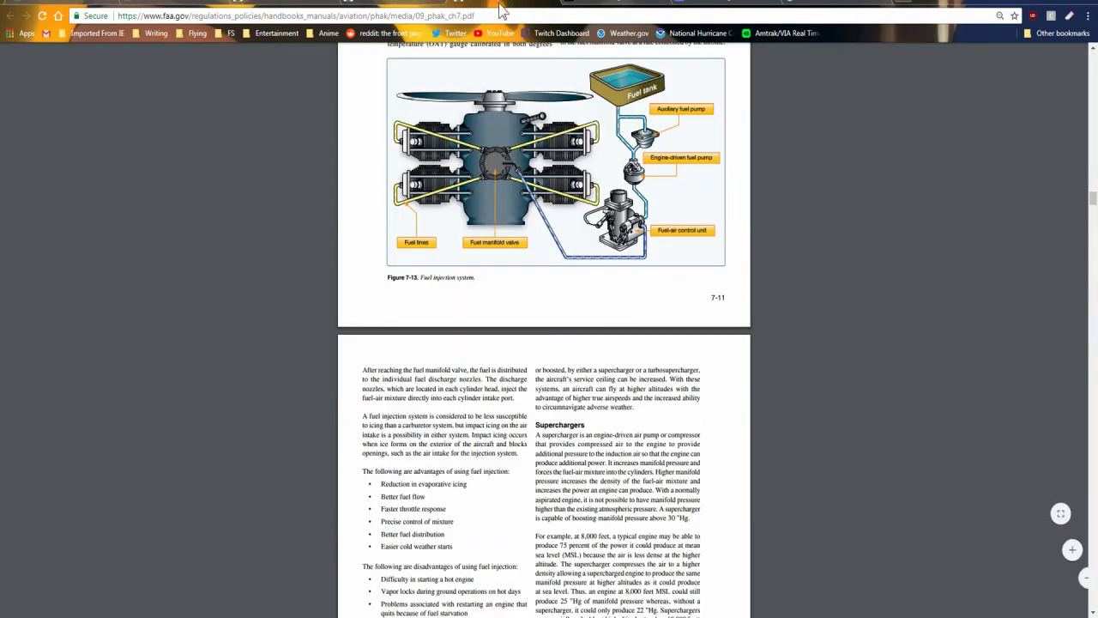
{"action": "scroll", "coordinate": [530, 212], "scroll_direction": "down", "scroll_amount": 10}
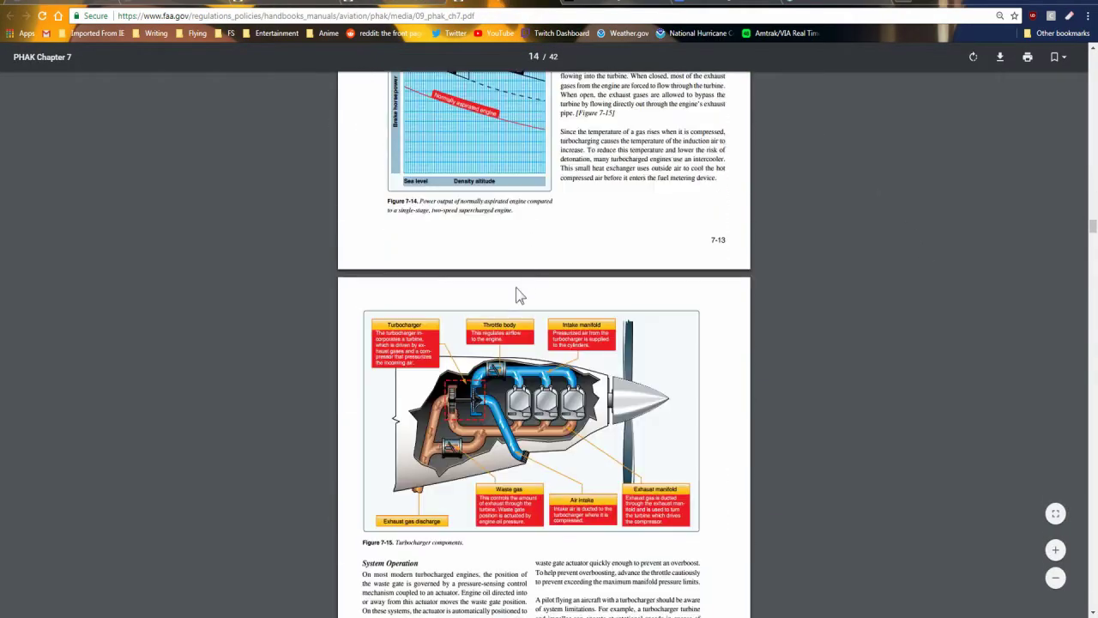
{"action": "scroll", "coordinate": [453, 434], "scroll_direction": "down", "scroll_amount": 1}
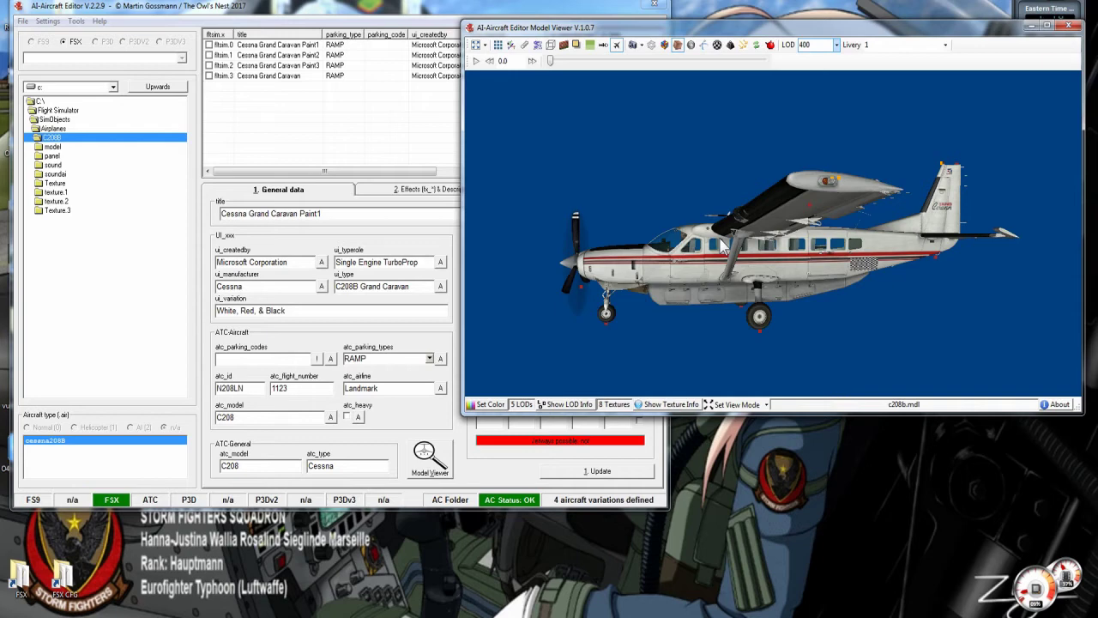
{"action": "left_click_drag", "start_coordinate": [731, 249], "coordinate": [647, 267]}
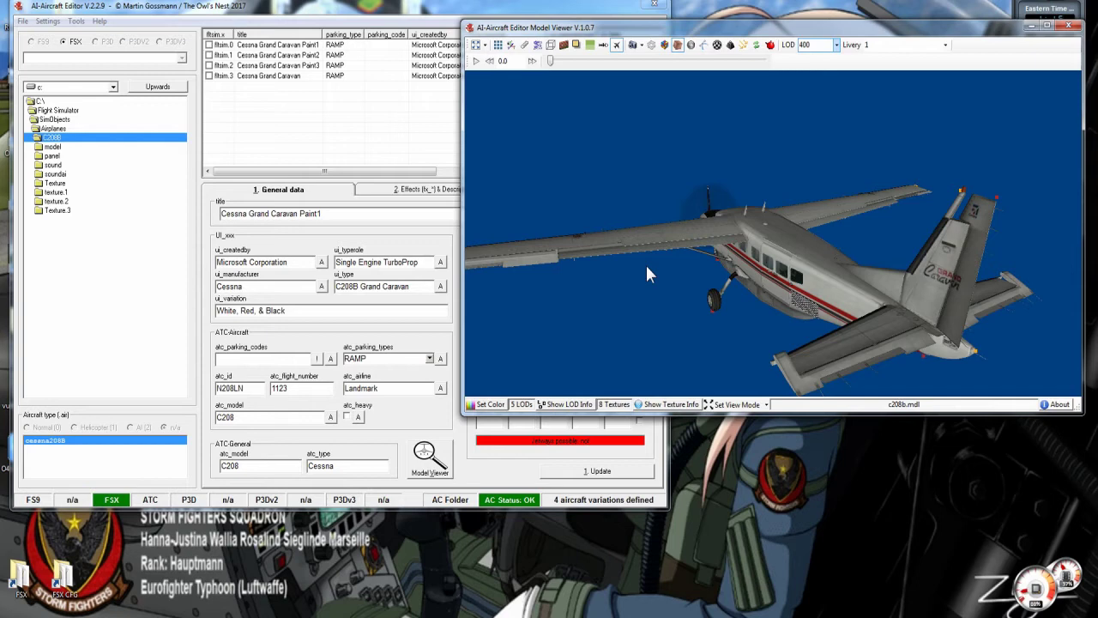
{"action": "left_click_drag", "start_coordinate": [645, 269], "coordinate": [678, 274]}
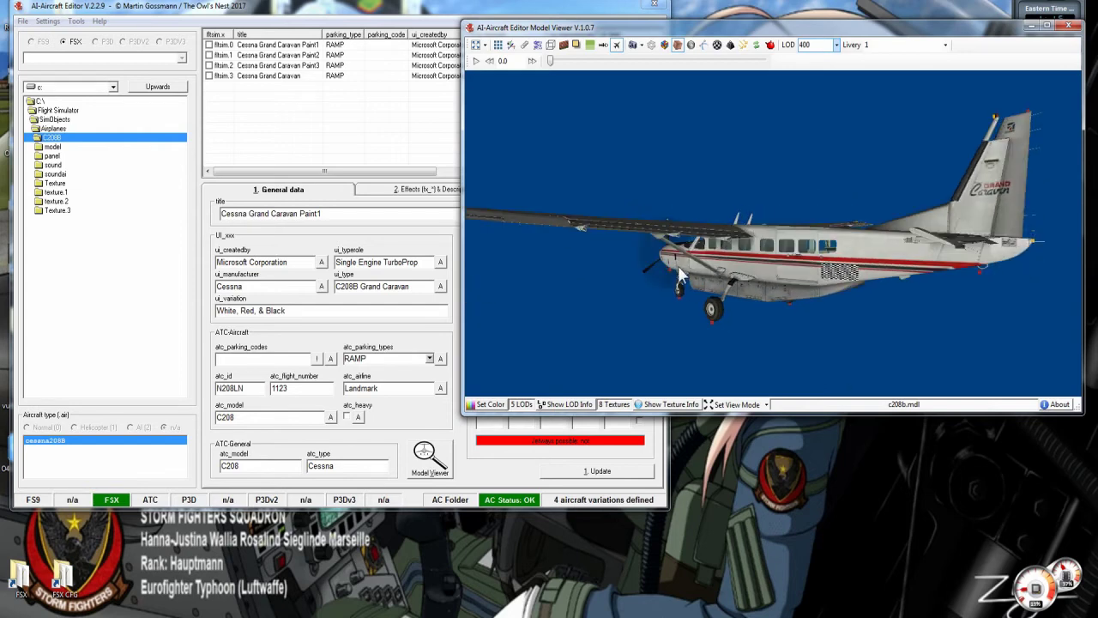
{"action": "left_click_drag", "start_coordinate": [715, 293], "coordinate": [765, 298]}
{"action": "scroll", "coordinate": [718, 304], "scroll_direction": "down", "scroll_amount": 2}
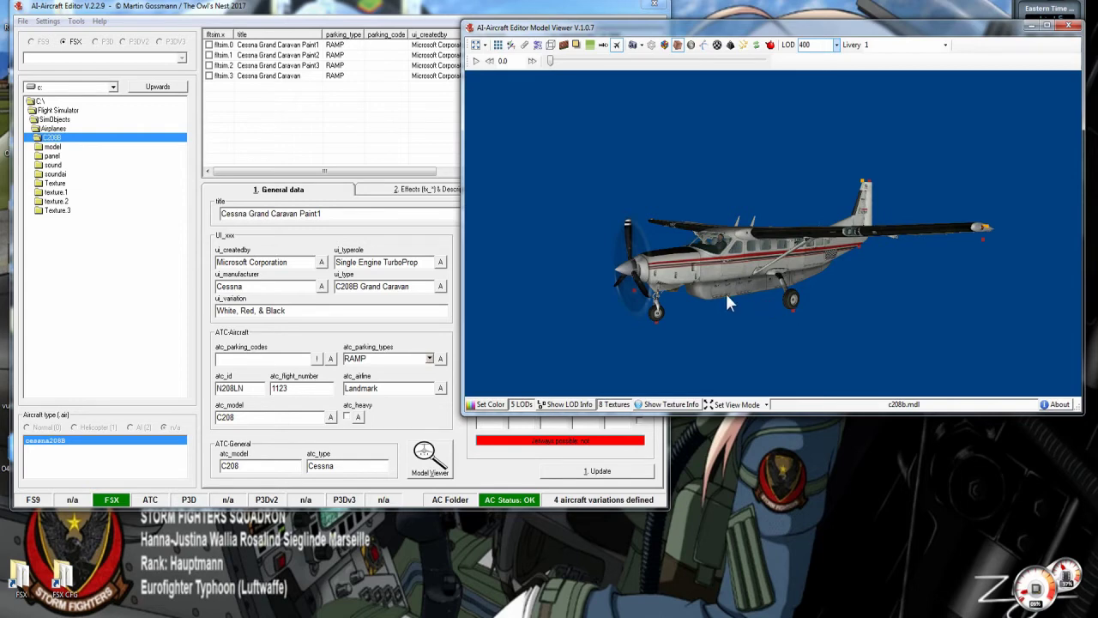
- Rotate the Cessna model to a side view, then nose-on, and scroll through aircraft.cfg
{"action": "left_click_drag", "start_coordinate": [724, 291], "coordinate": [650, 295]}
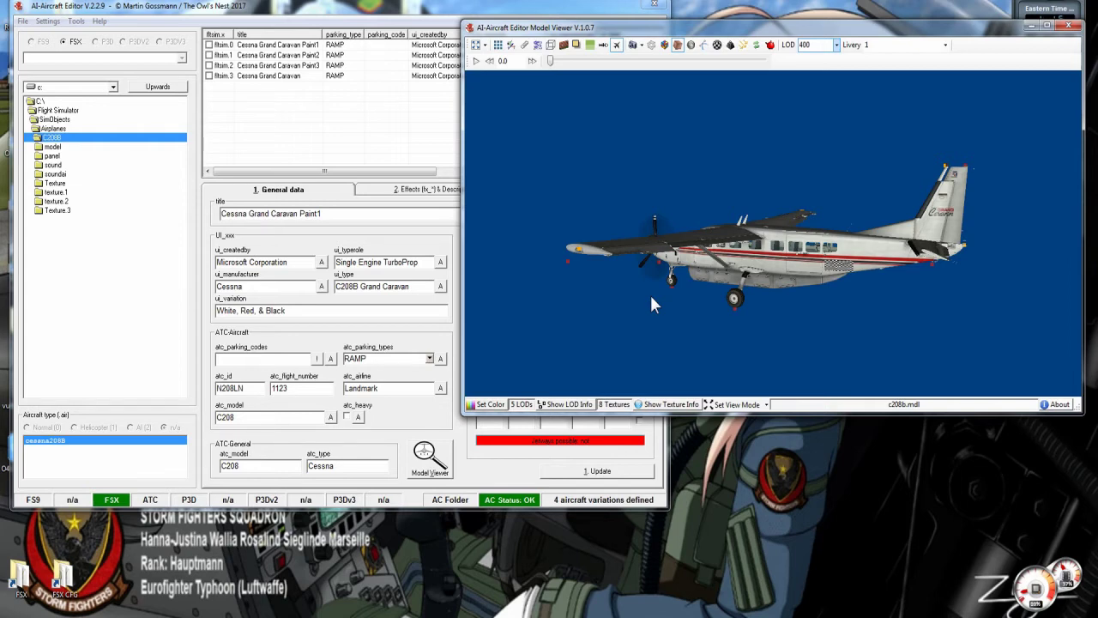
{"action": "left_click_drag", "start_coordinate": [652, 298], "coordinate": [716, 298]}
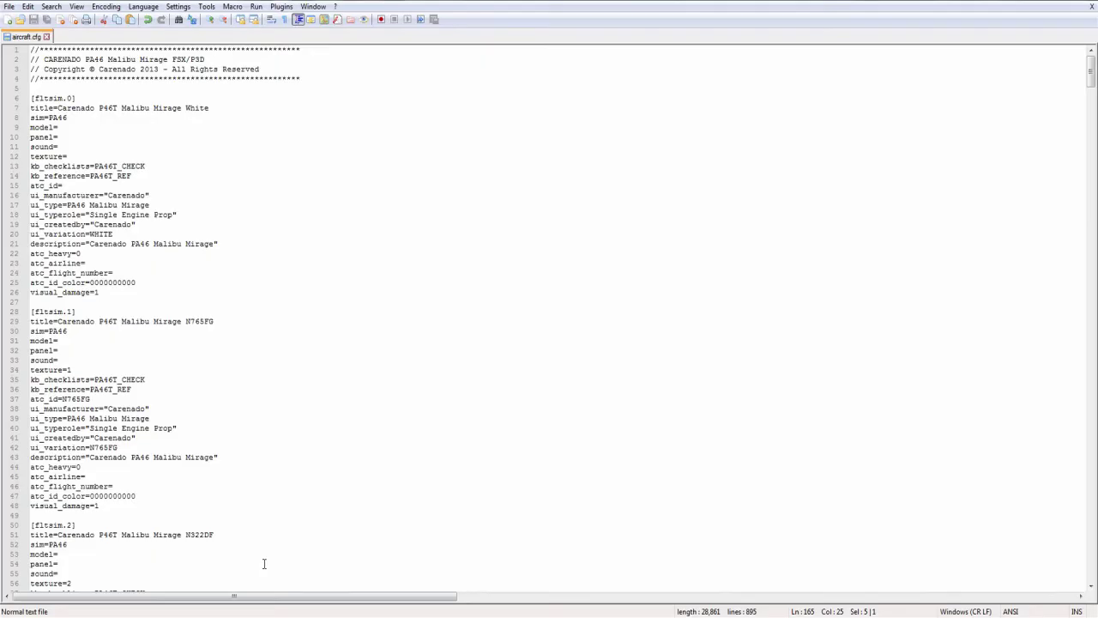
{"action": "scroll", "coordinate": [264, 564], "scroll_direction": "down", "scroll_amount": 5}
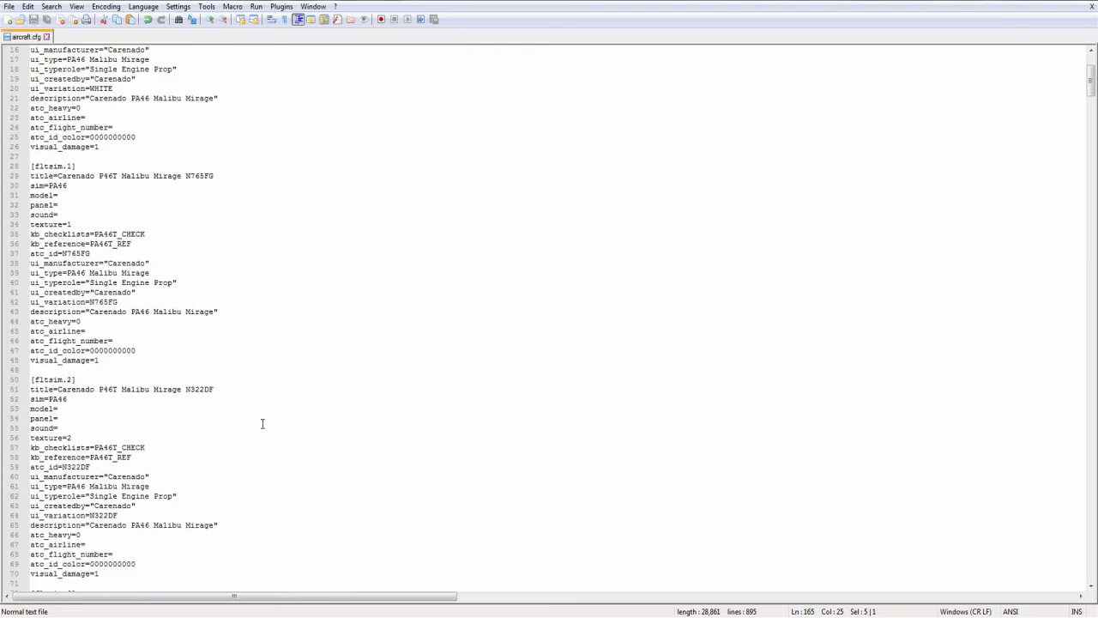
{"action": "scroll", "coordinate": [263, 423], "scroll_direction": "down", "scroll_amount": 16}
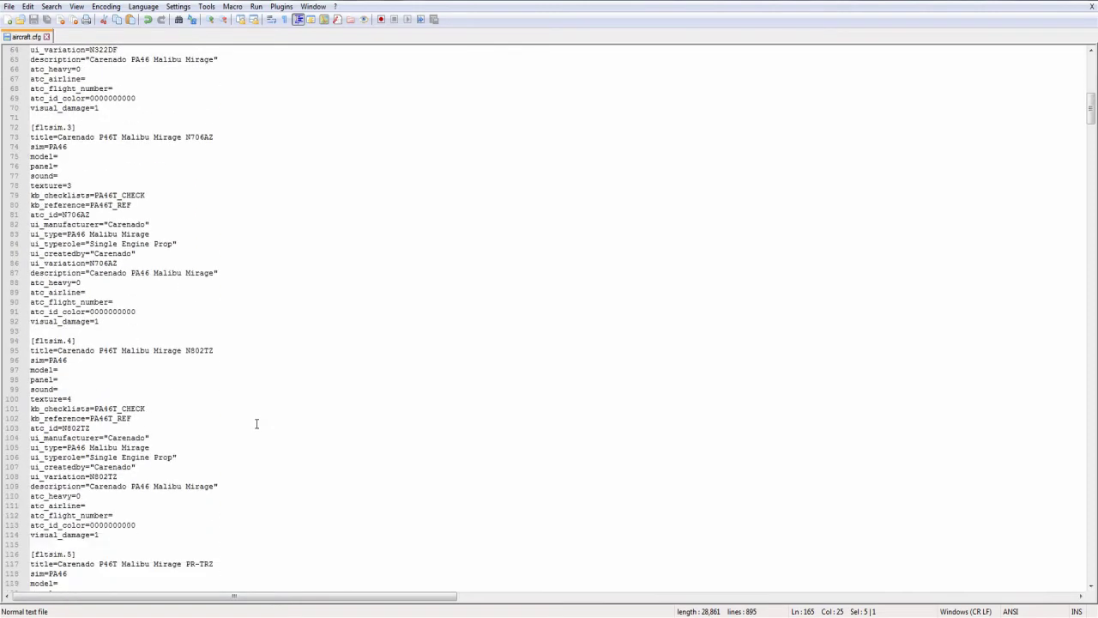